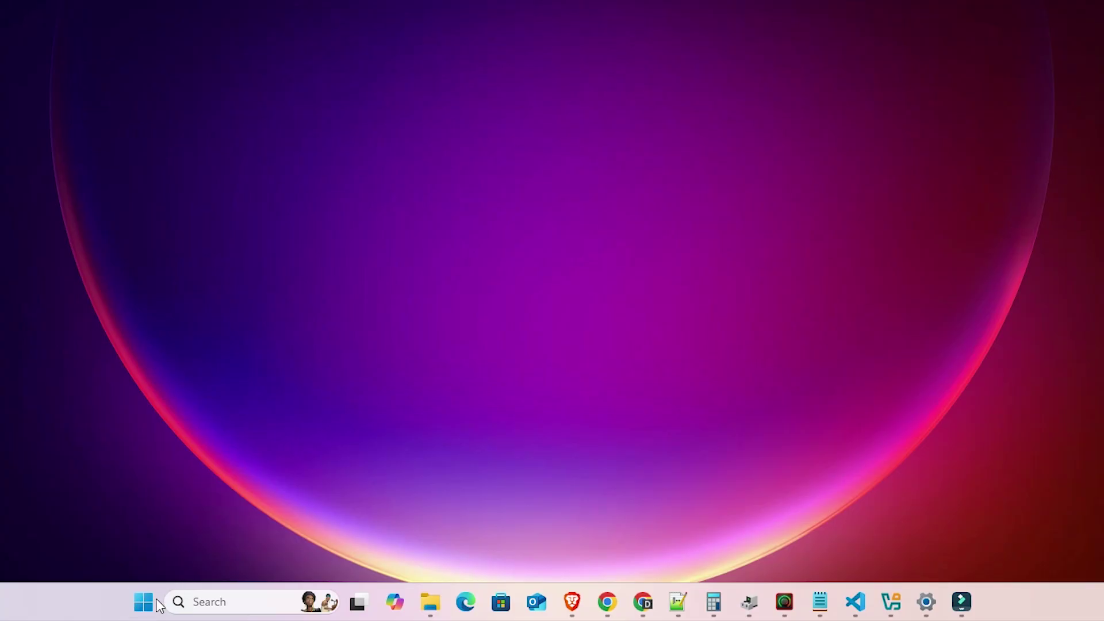
# Step: Open the HP LaserJet Professional P1102's settings in Printers & scanners, and from there open the Devices and Printers window
pyautogui.click(157, 601)
pyautogui.write('pr')
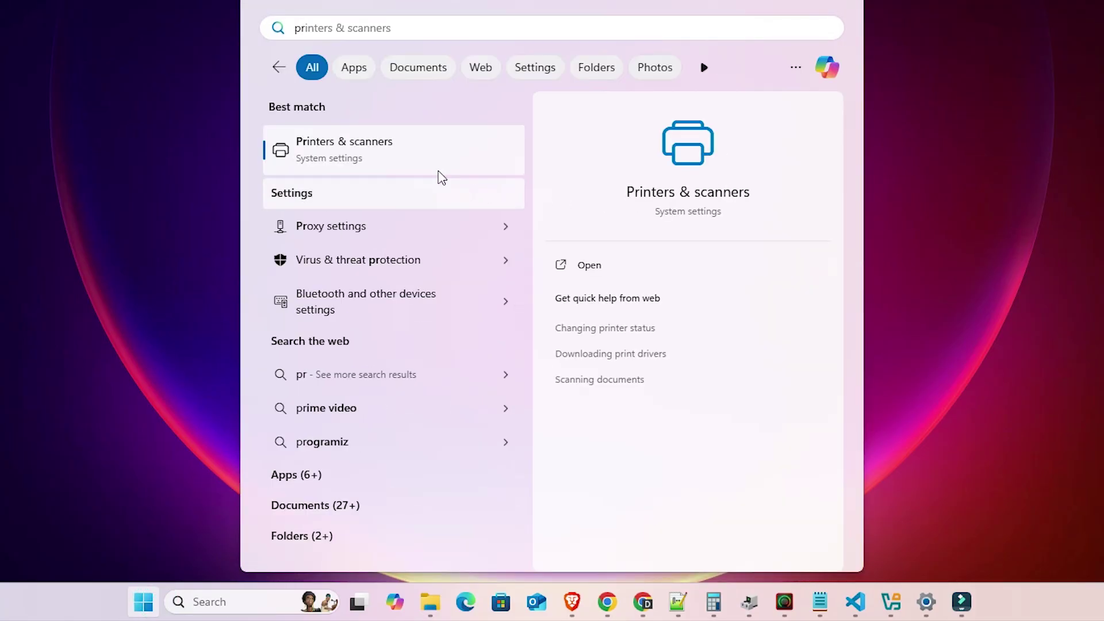
pyautogui.click(426, 163)
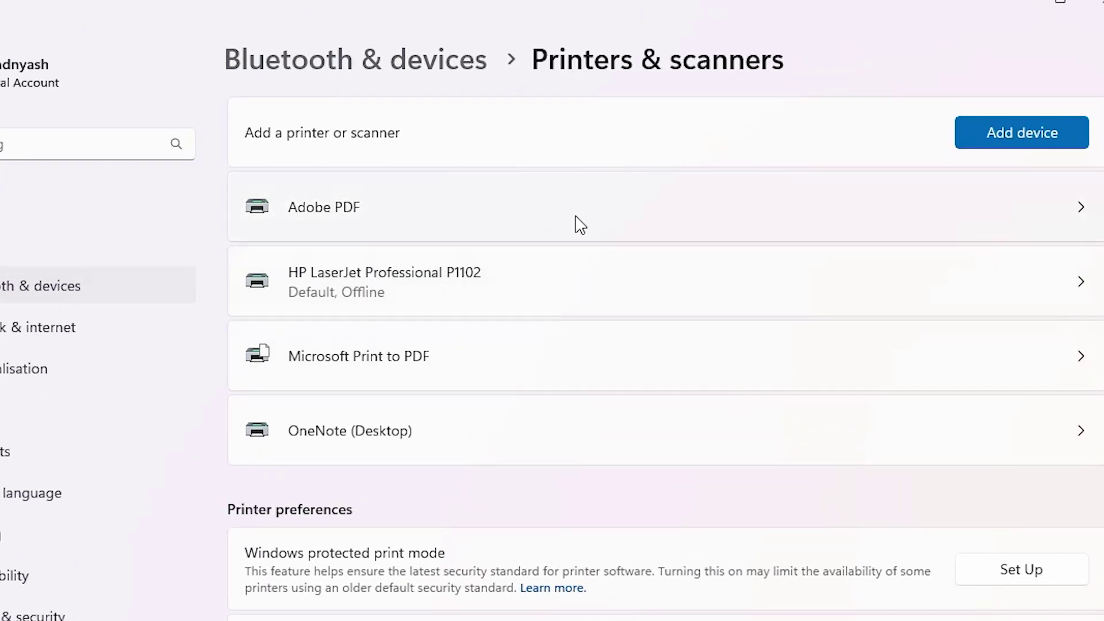
pyautogui.click(511, 275)
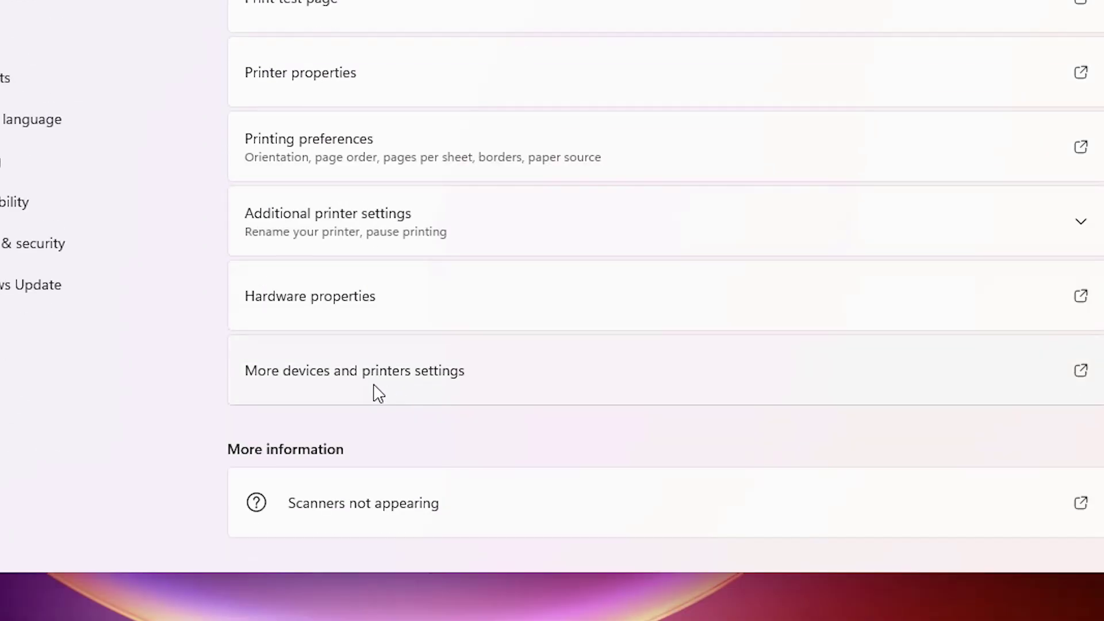
pyautogui.click(428, 382)
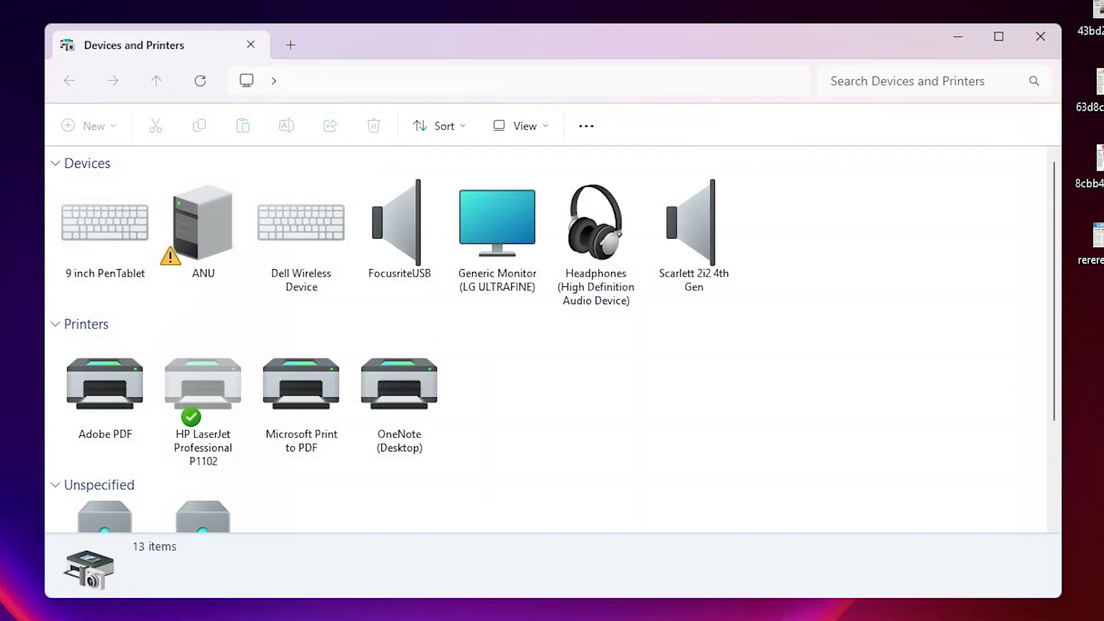
# Step: Open the print queue of the HP LaserJet Professional P1102 and move its window toward the middle of the desktop
pyautogui.click(198, 391)
pyautogui.rightClick(200, 391)
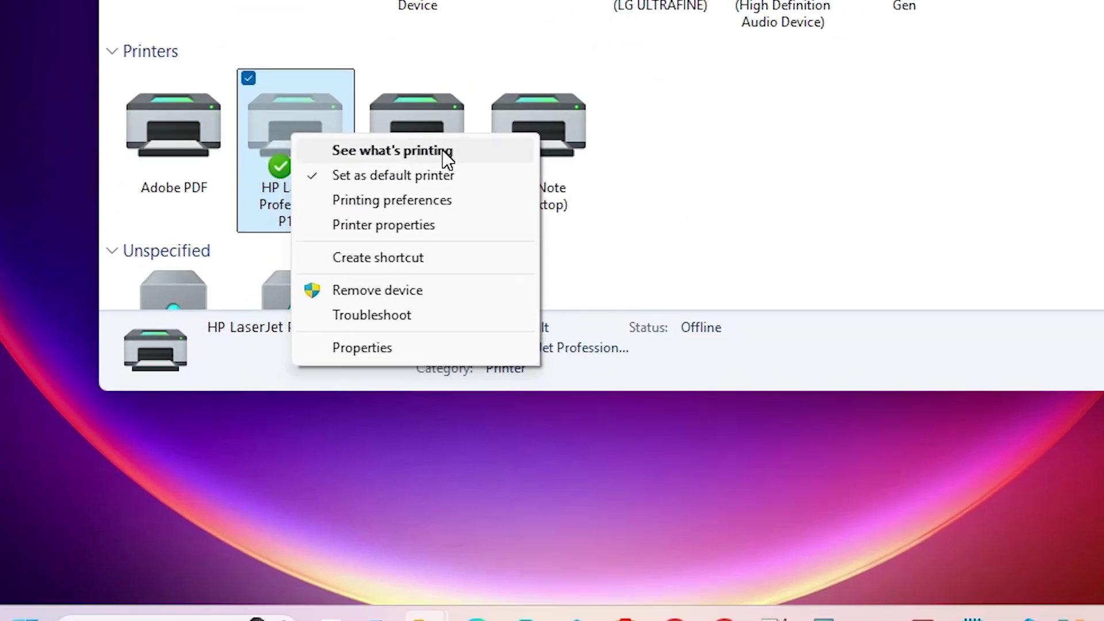
pyautogui.click(444, 153)
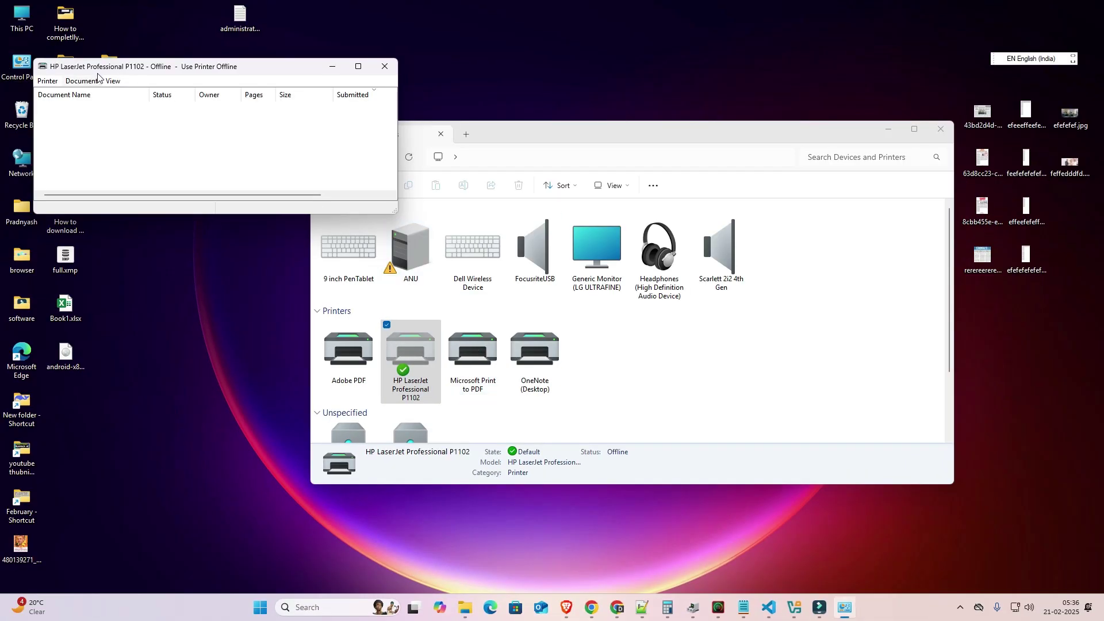
pyautogui.moveTo(98, 69); pyautogui.dragTo(534, 224)
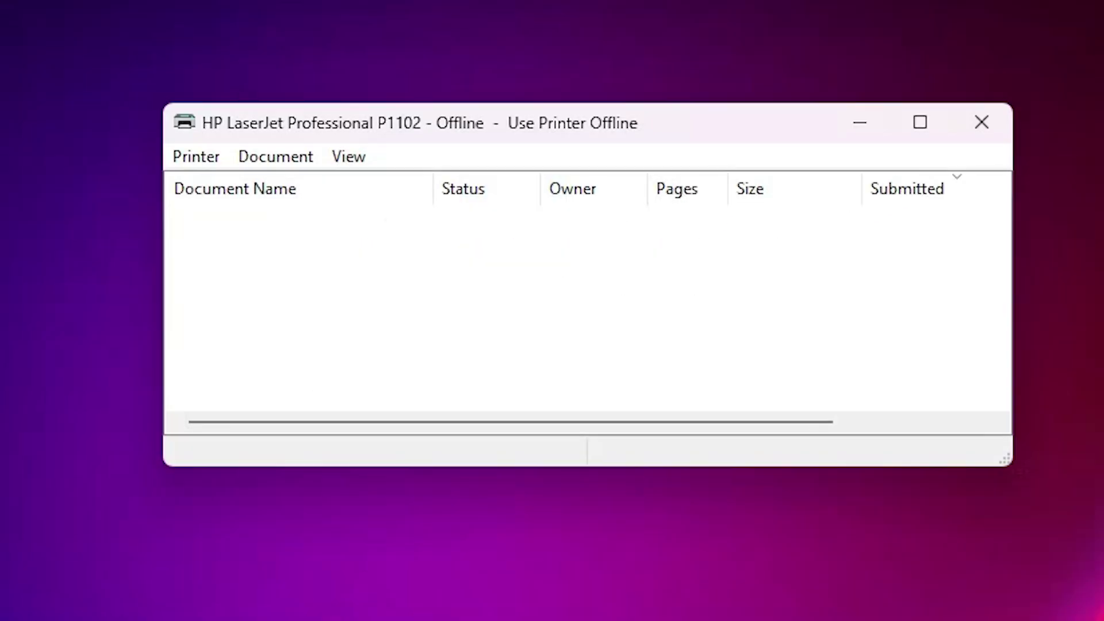
# Step: Turn off Use Printer Offline for the HP LaserJet Professional P1102 and close its print queue
pyautogui.click(205, 159)
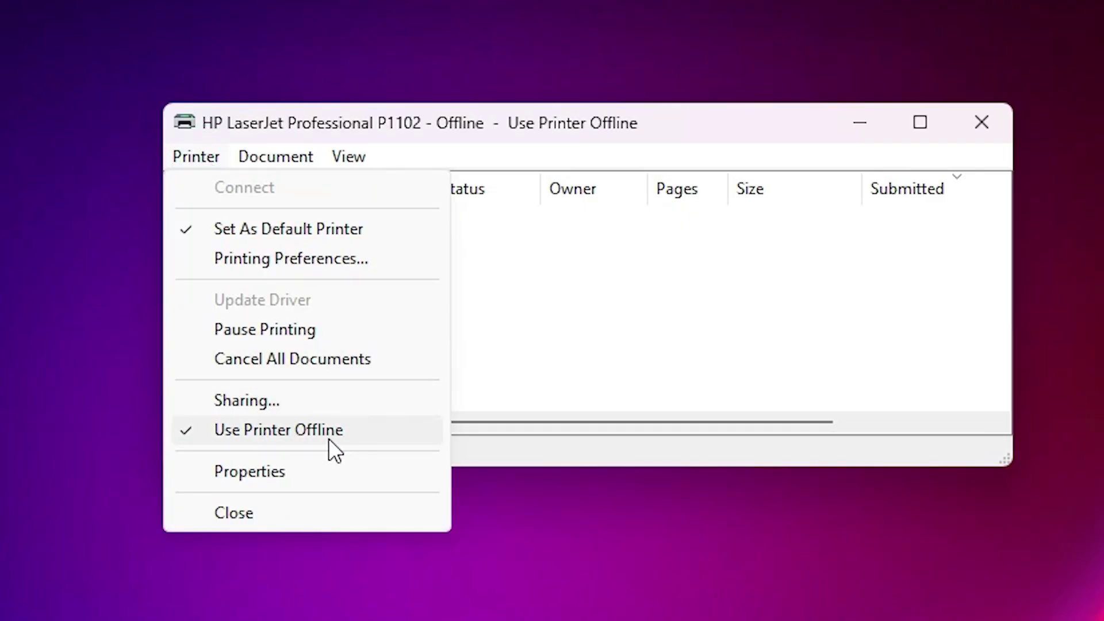
pyautogui.click(281, 431)
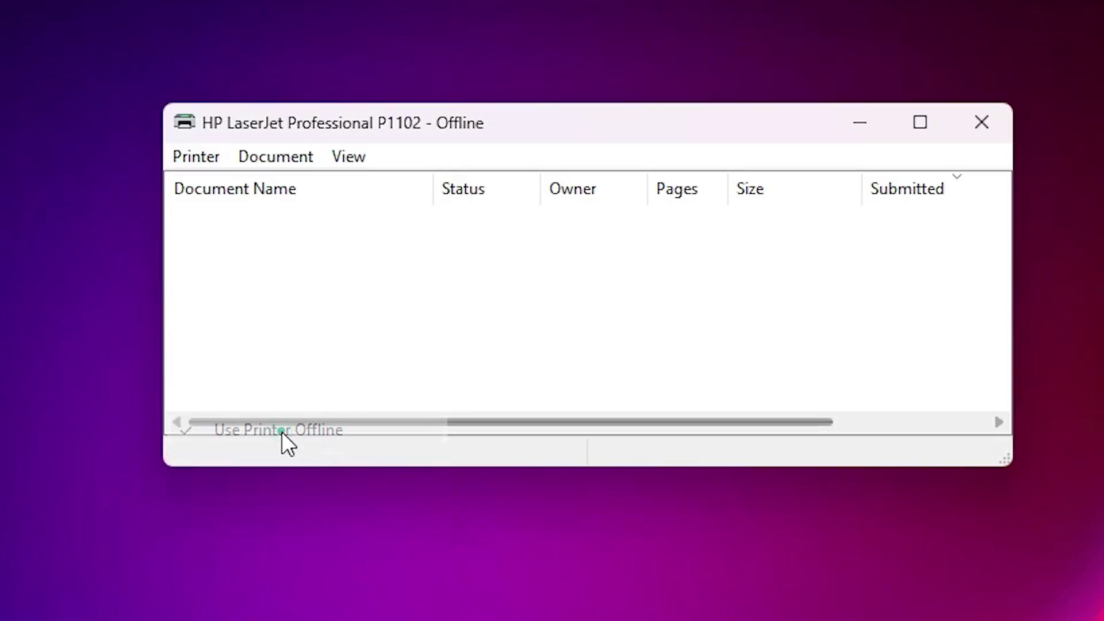
pyautogui.click(194, 148)
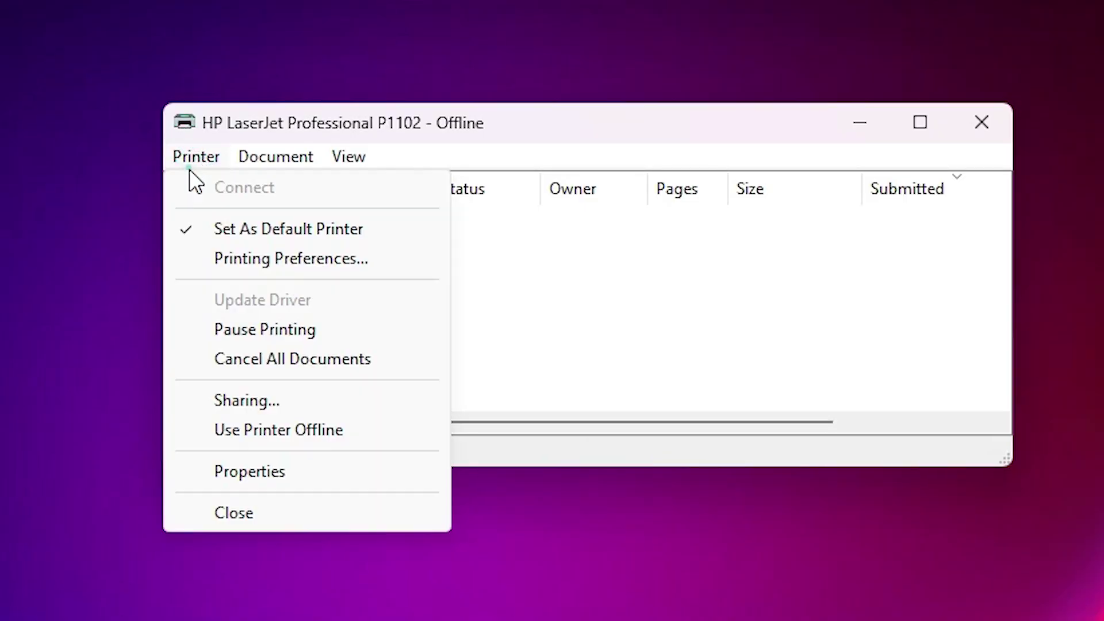
pyautogui.click(229, 429)
pyautogui.click(981, 121)
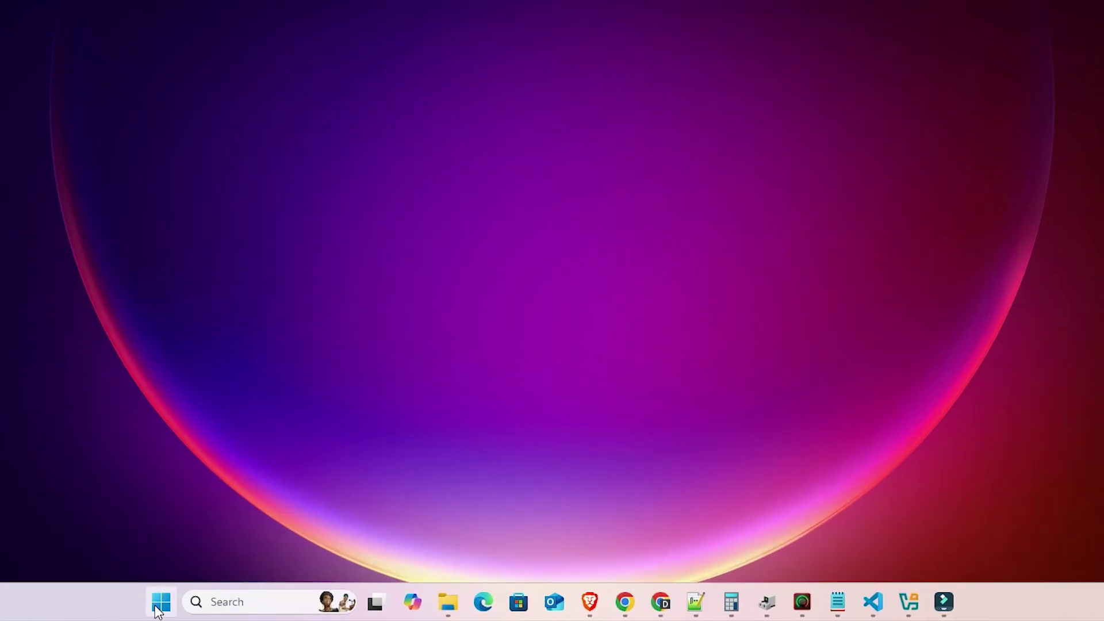
# Step: Open the Services console and select the Print Spooler service
pyautogui.click(161, 603)
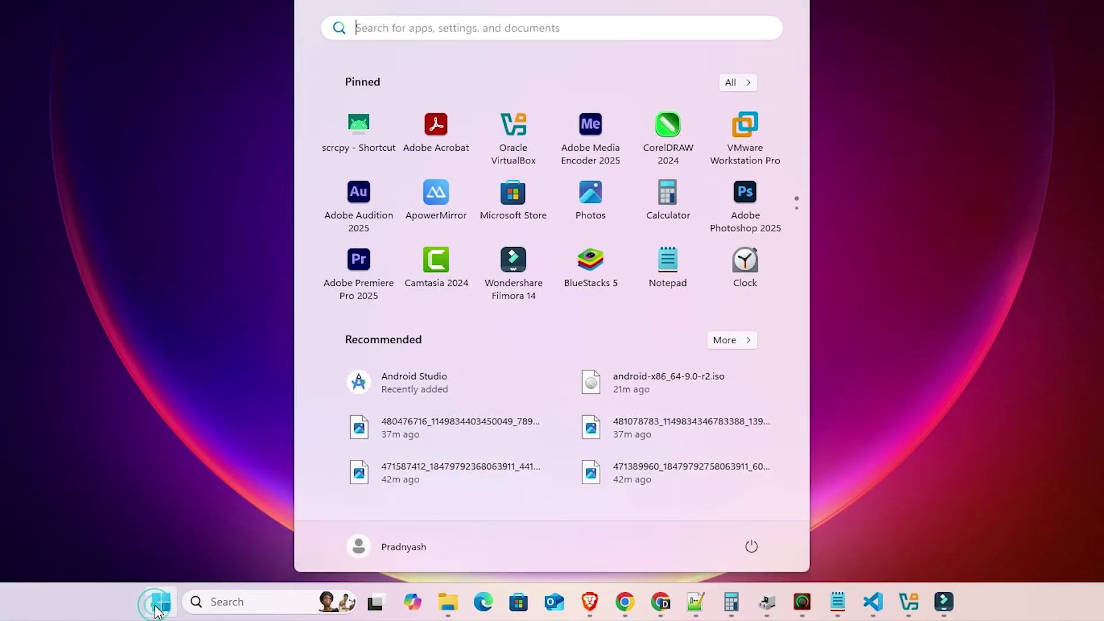
pyautogui.write('services')
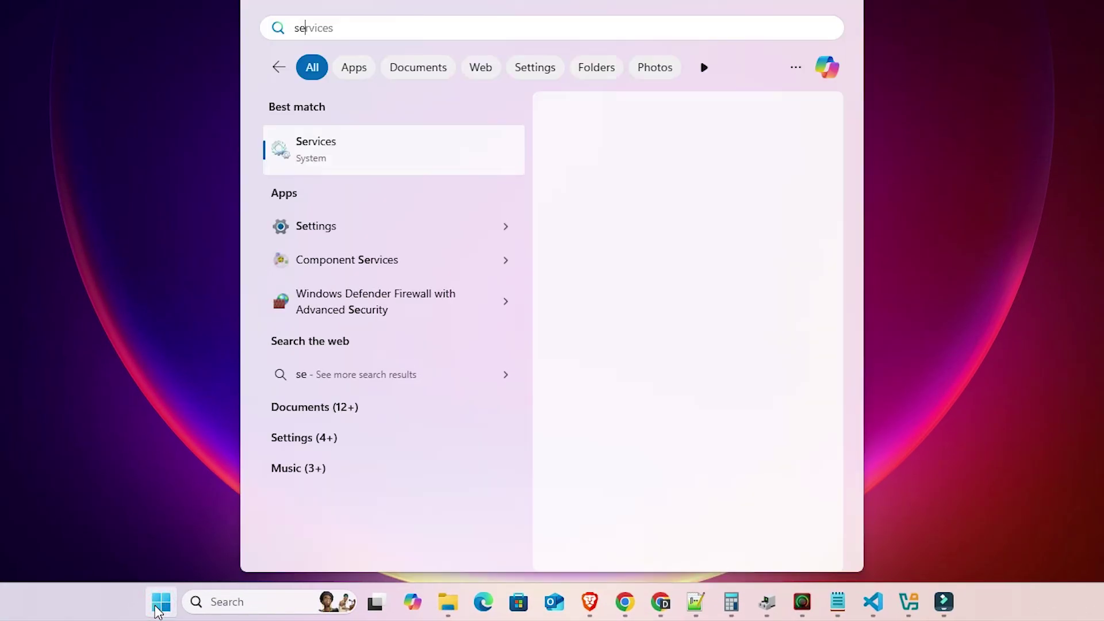
pyautogui.click(332, 164)
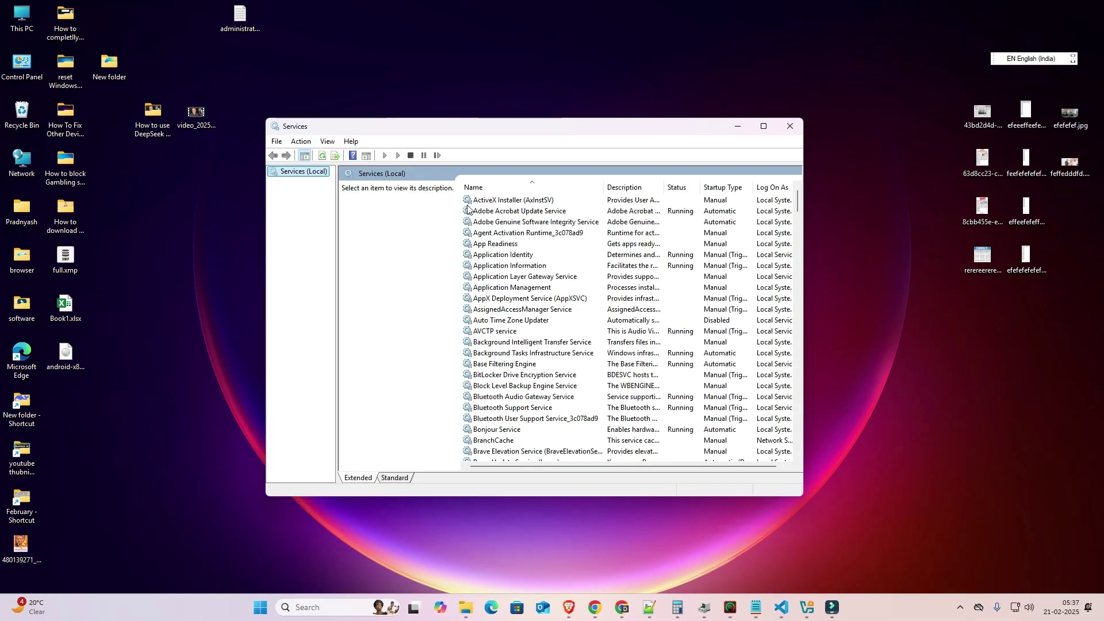
pyautogui.click(540, 255)
pyautogui.press('p')
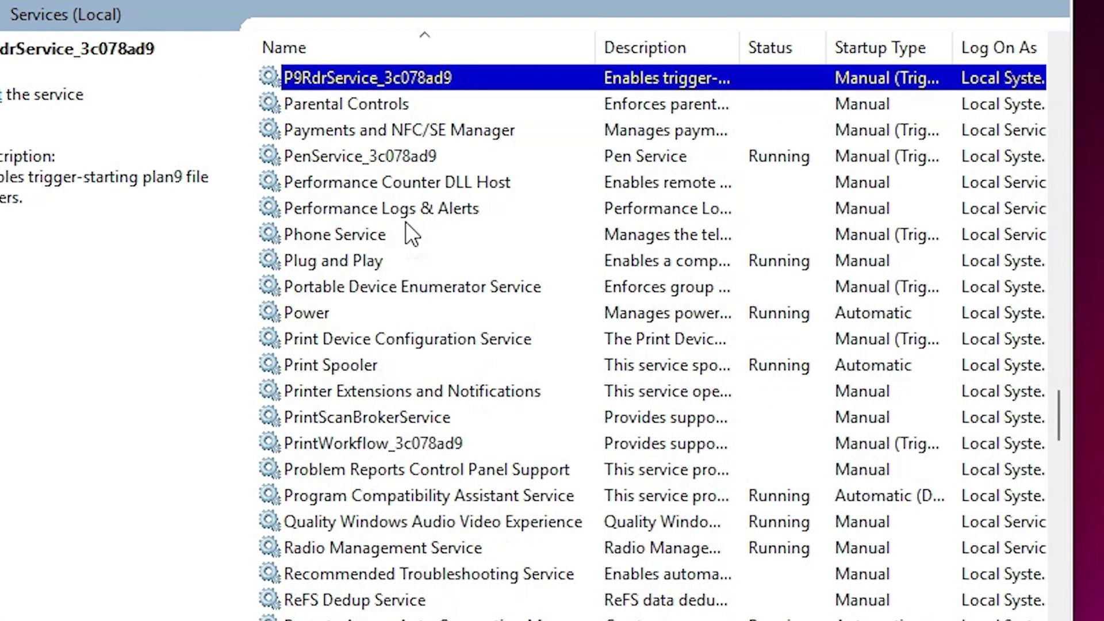
pyautogui.press('r')
pyautogui.click(336, 365)
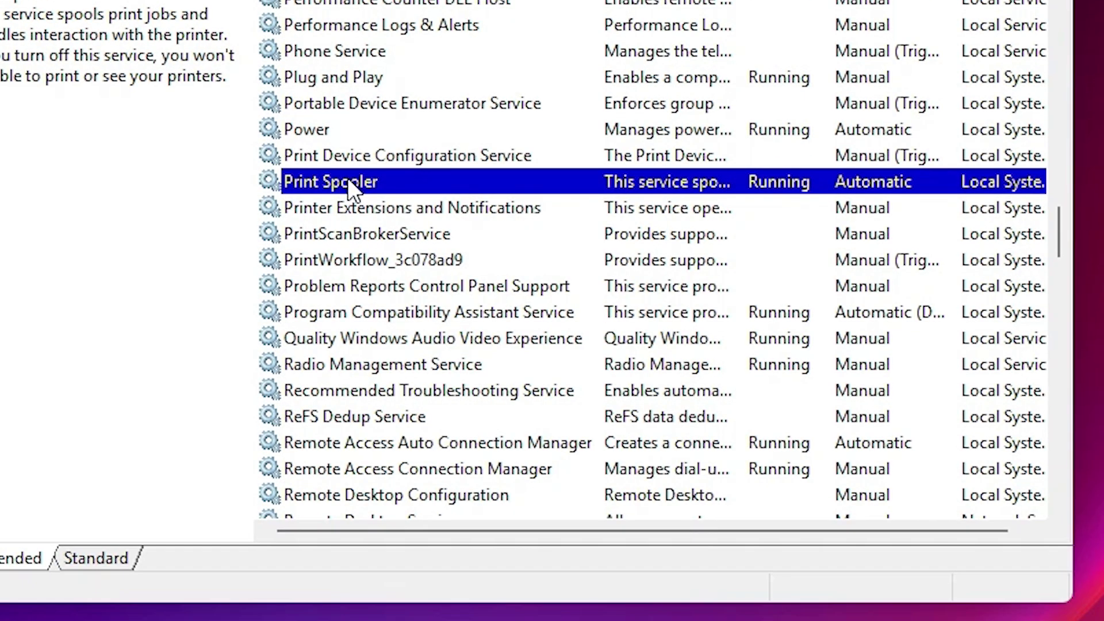
# Step: Check the Print Spooler's startup type and service status in its properties, leaving them without changes
pyautogui.rightClick(348, 364)
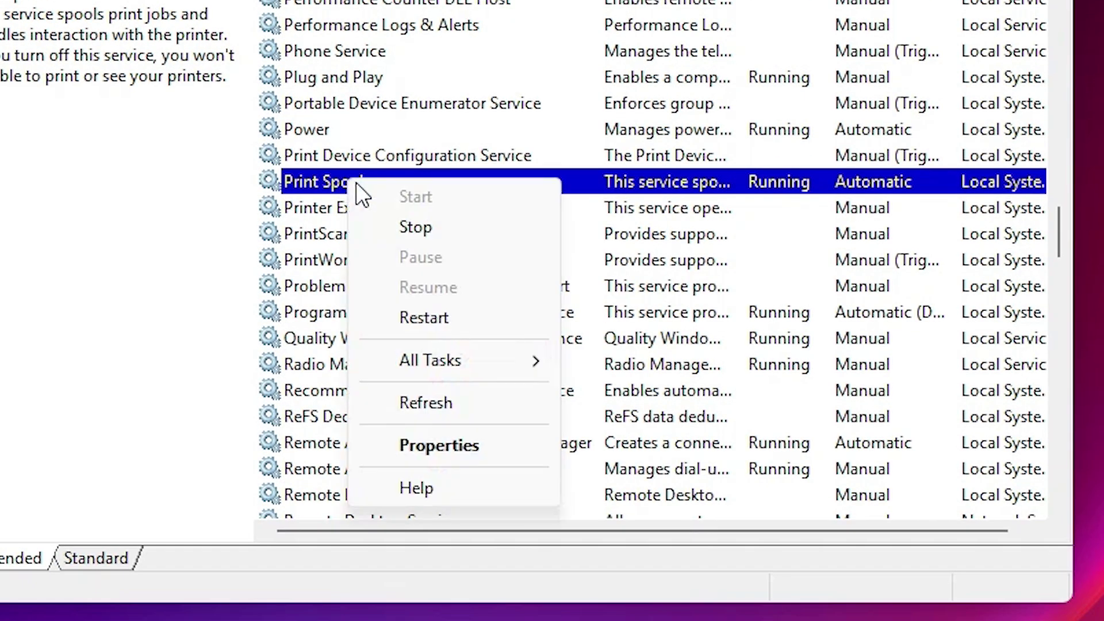
pyautogui.click(406, 437)
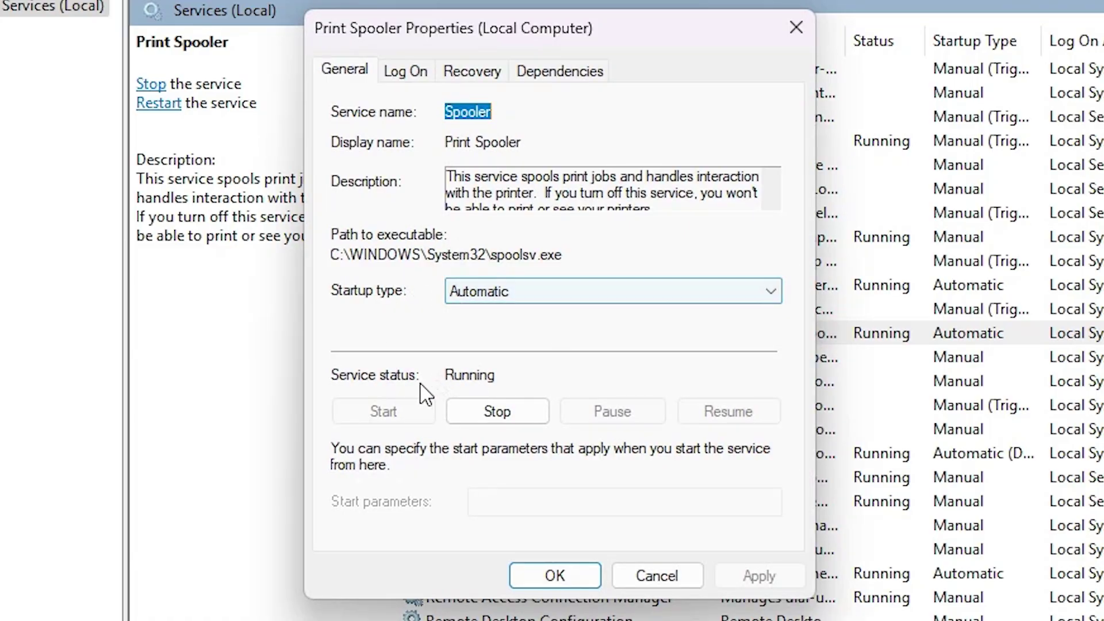
pyautogui.click(635, 577)
# Step: Restart the Print Spooler service and close the Services console
pyautogui.click(524, 333)
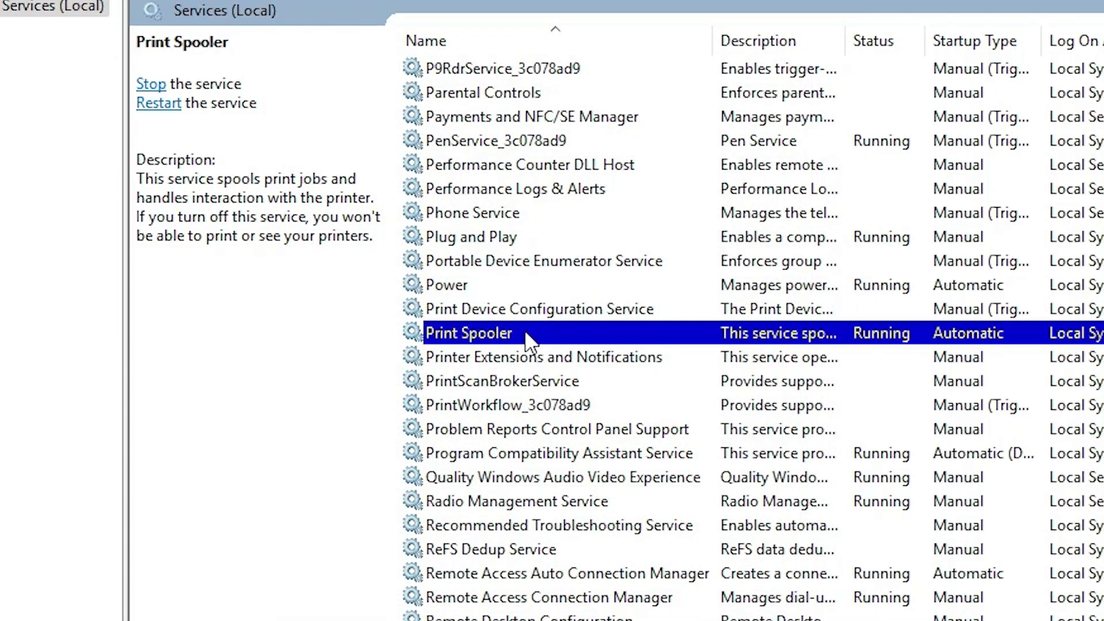
pyautogui.rightClick(495, 336)
pyautogui.click(589, 457)
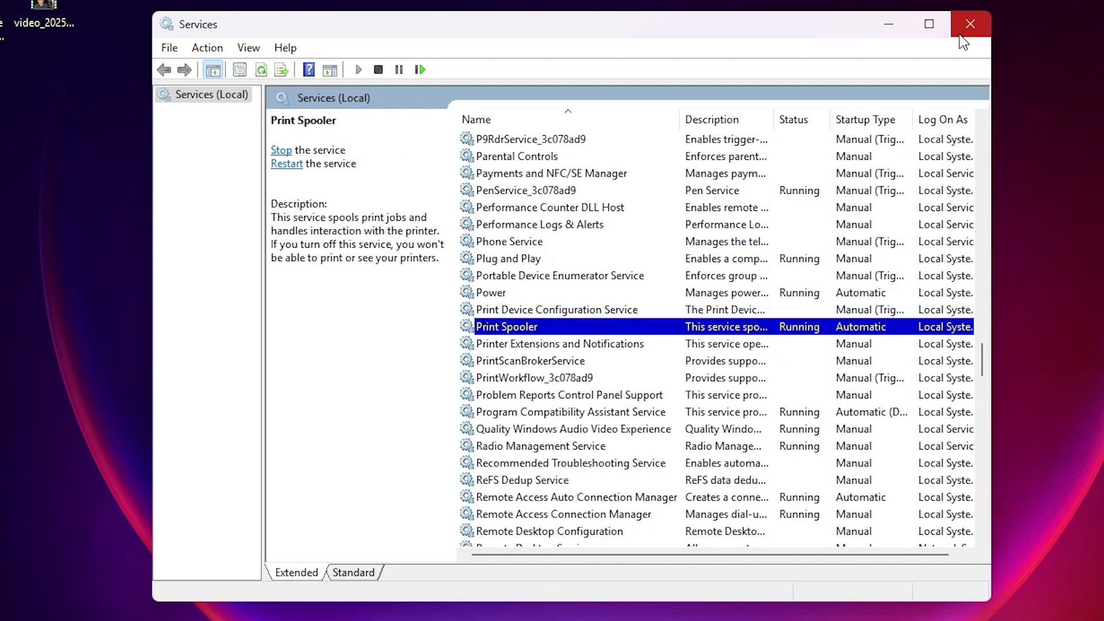
pyautogui.click(960, 35)
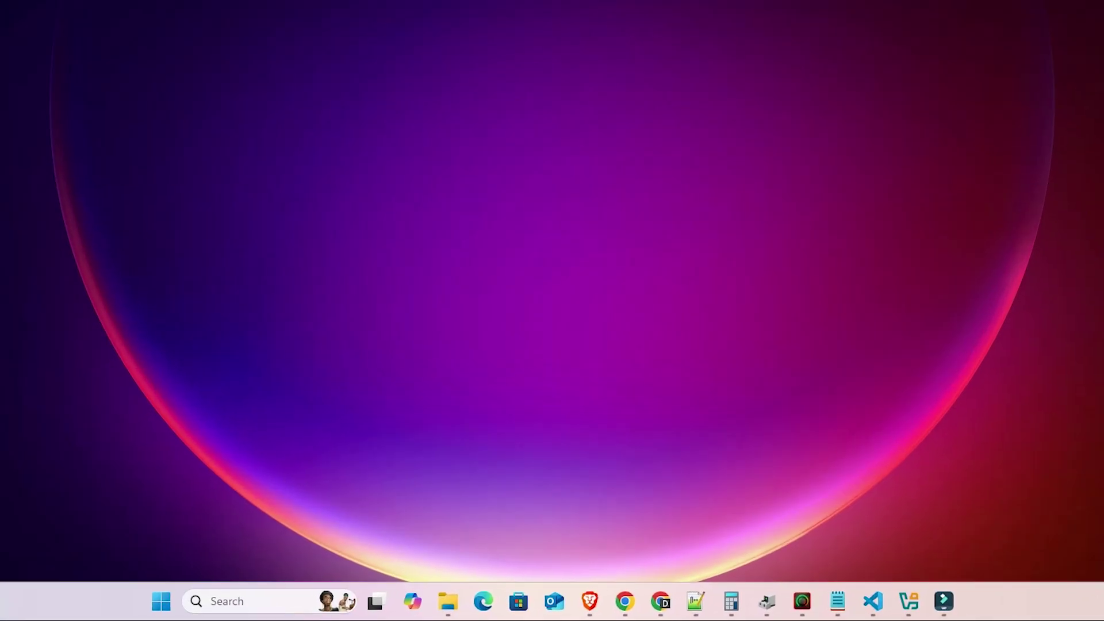
# Step: Open the printer properties of the HP LaserJet Professional P1102 from Printers & scanners
pyautogui.click(160, 598)
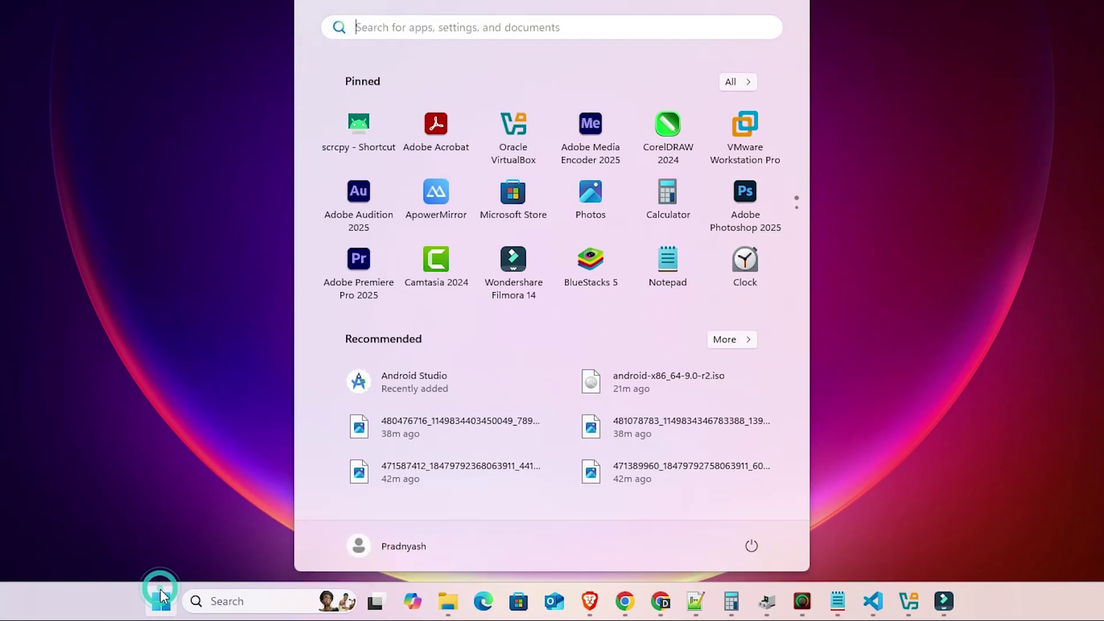
pyautogui.click(159, 598)
pyautogui.click(160, 598)
pyautogui.write('pr')
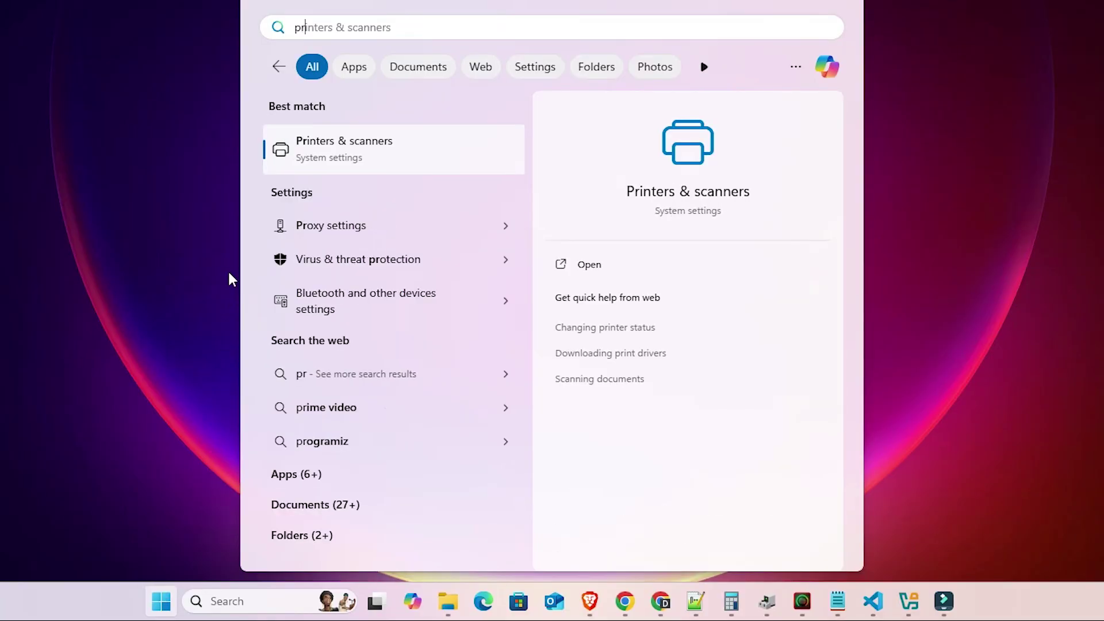
pyautogui.click(345, 163)
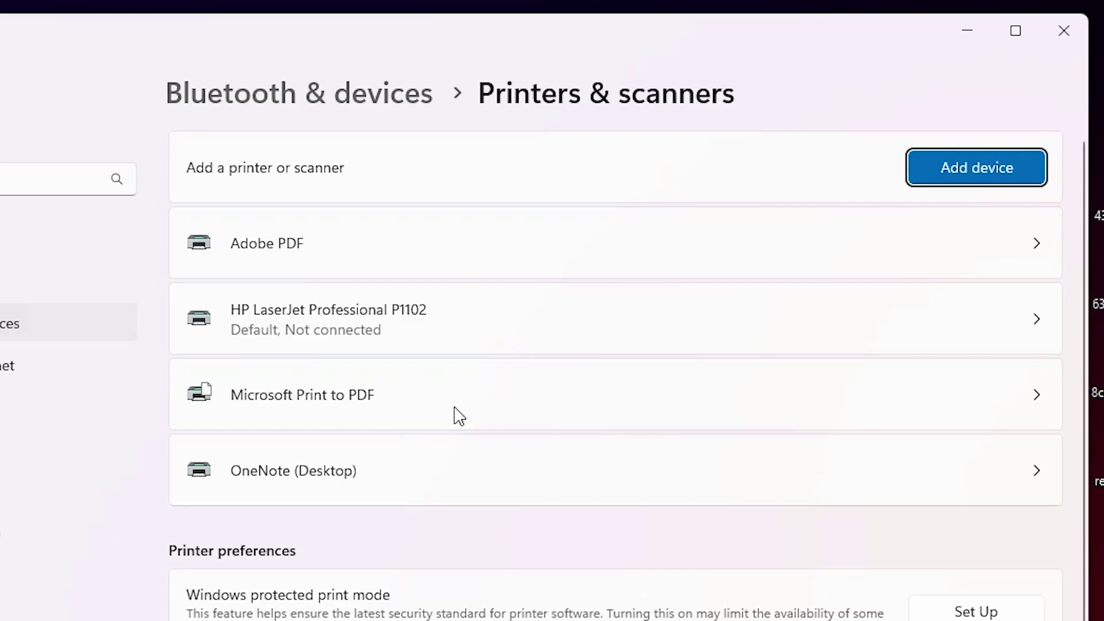
pyautogui.click(348, 341)
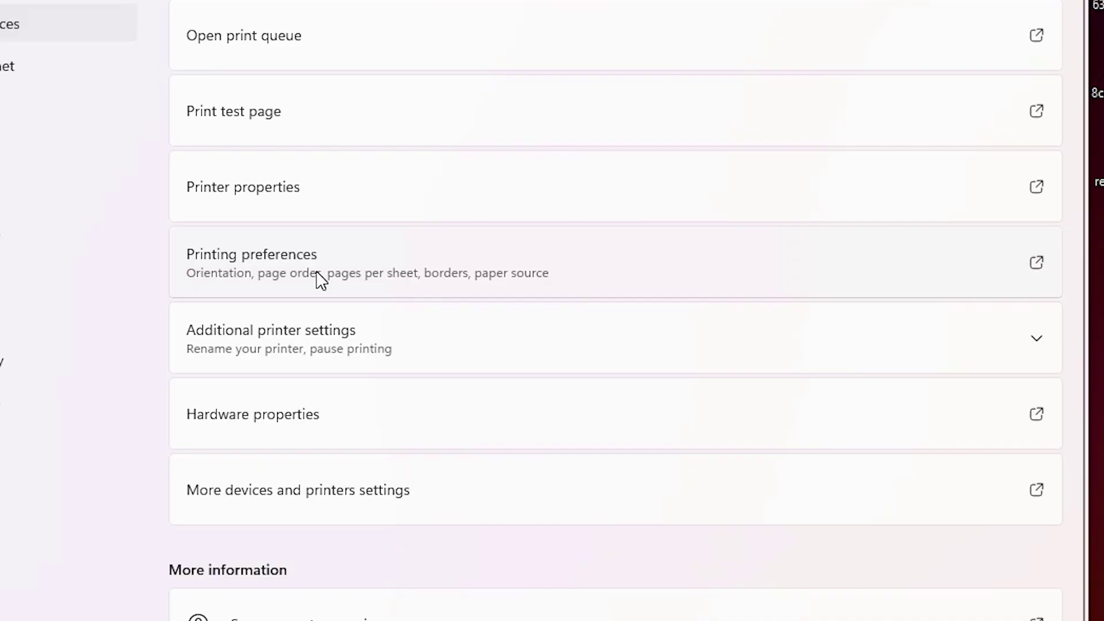
pyautogui.click(347, 209)
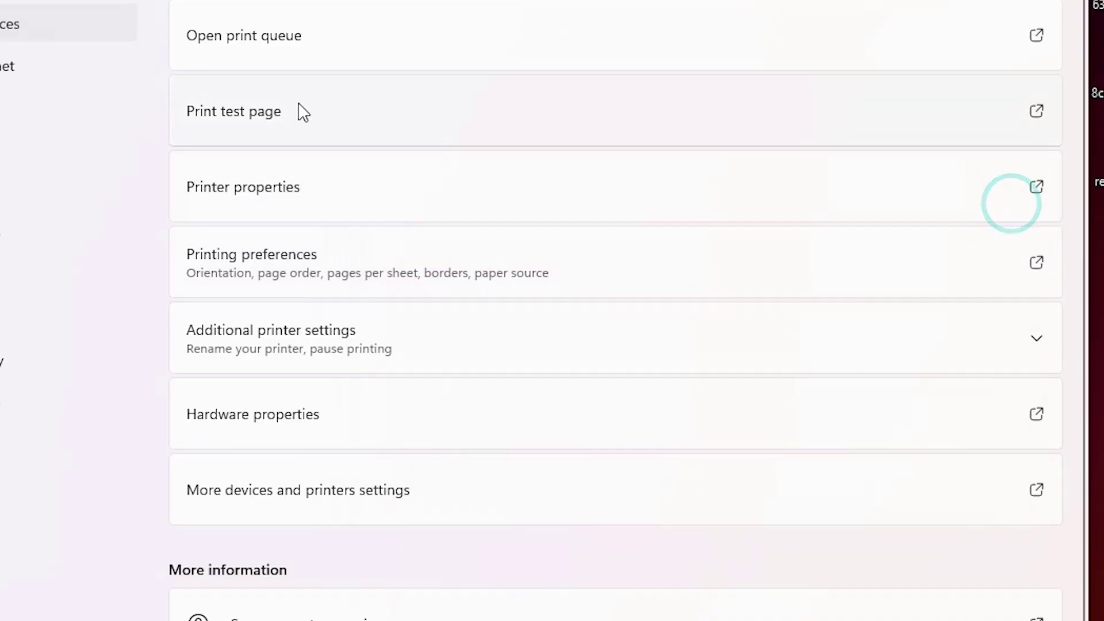
pyautogui.click(268, 197)
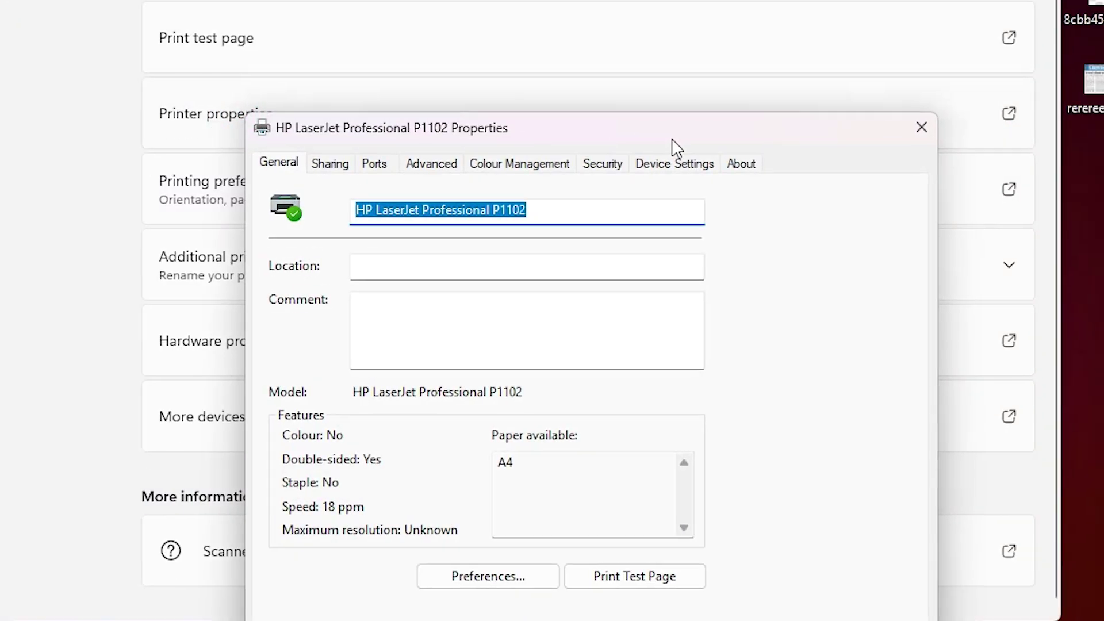
pyautogui.moveTo(673, 144); pyautogui.dragTo(525, 1)
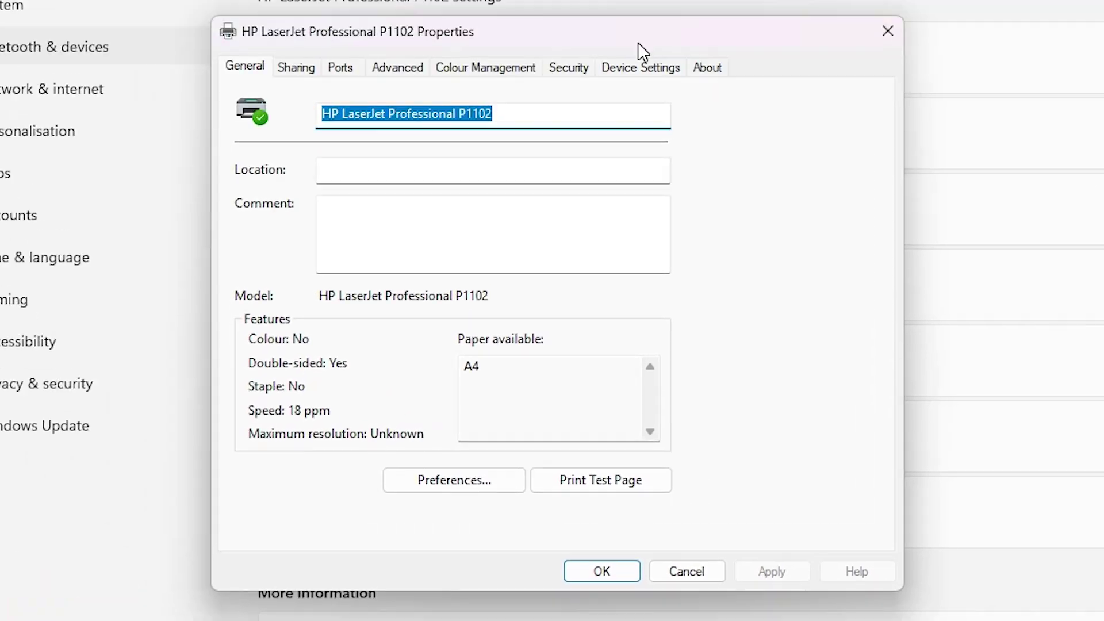
# Step: Disable SNMP status for the printer's checked Standard TCP/IP port, confirm the port configuration and close the printer properties
pyautogui.click(349, 73)
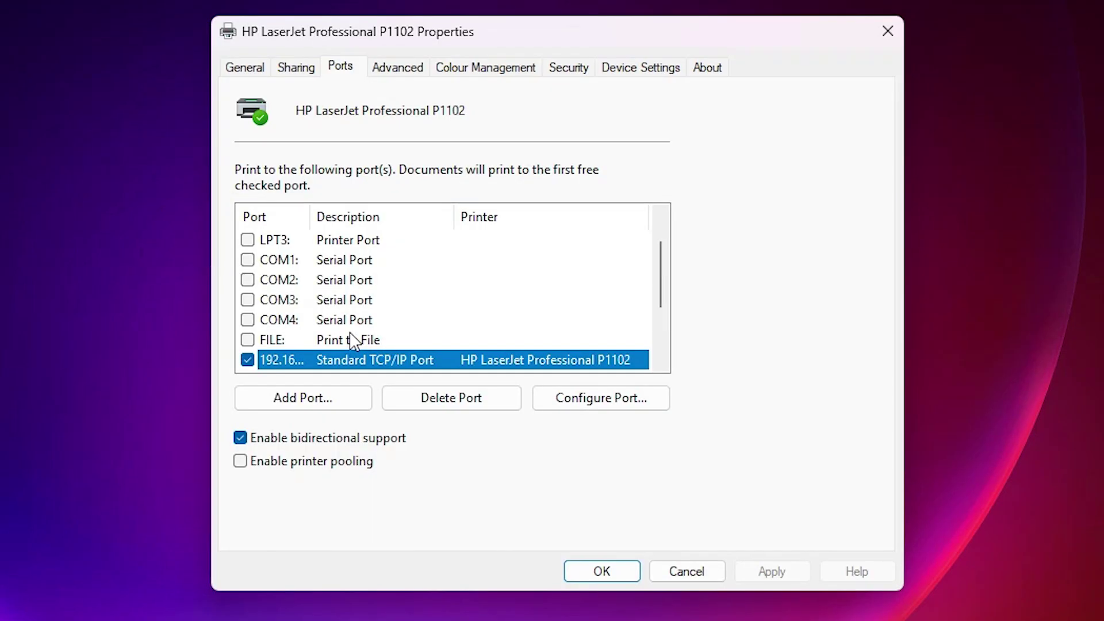
pyautogui.scroll(-2, 353, 340)
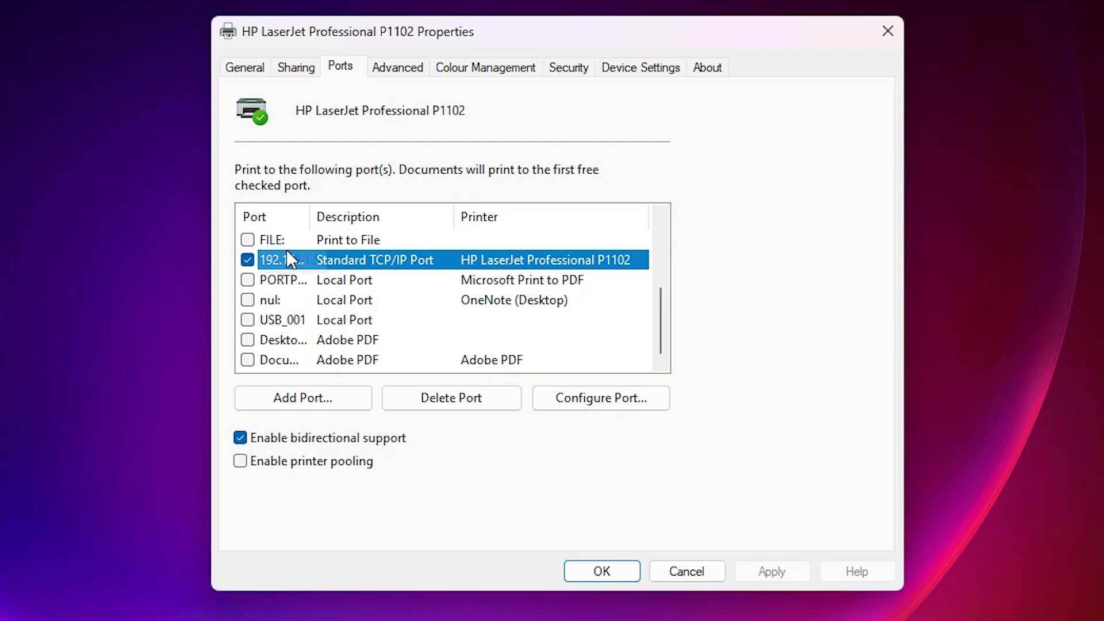
pyautogui.click(623, 395)
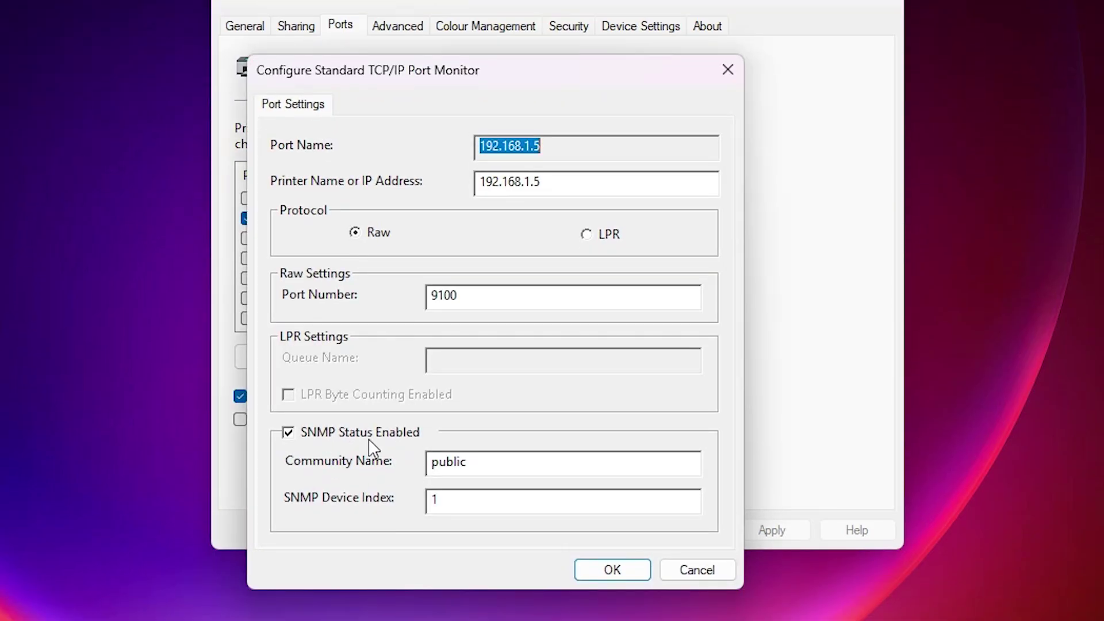
pyautogui.click(331, 437)
pyautogui.click(614, 568)
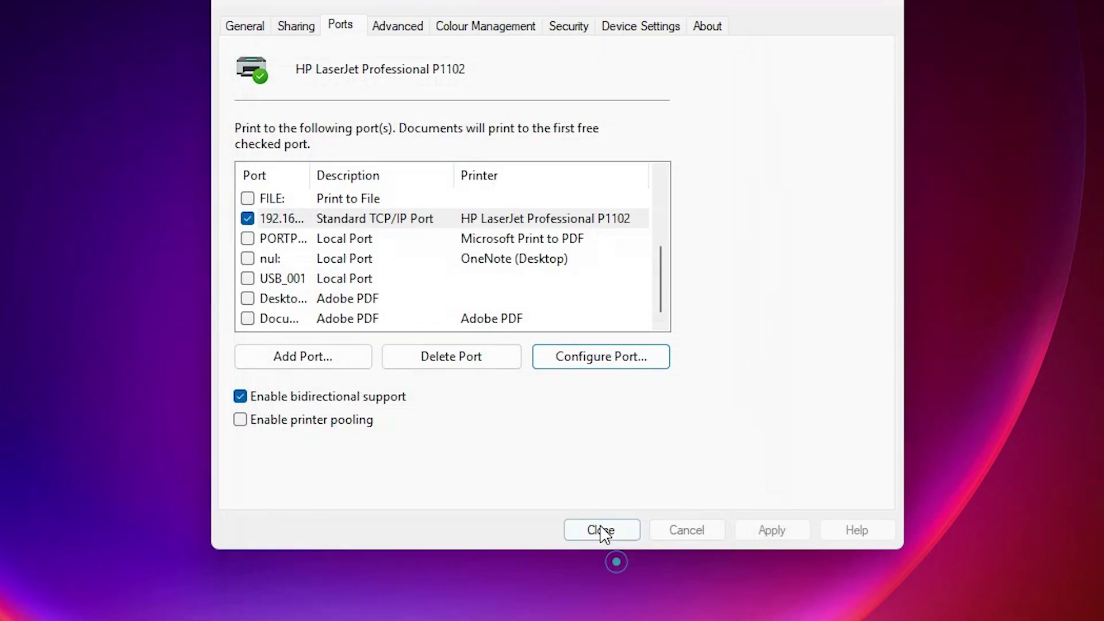
pyautogui.click(599, 523)
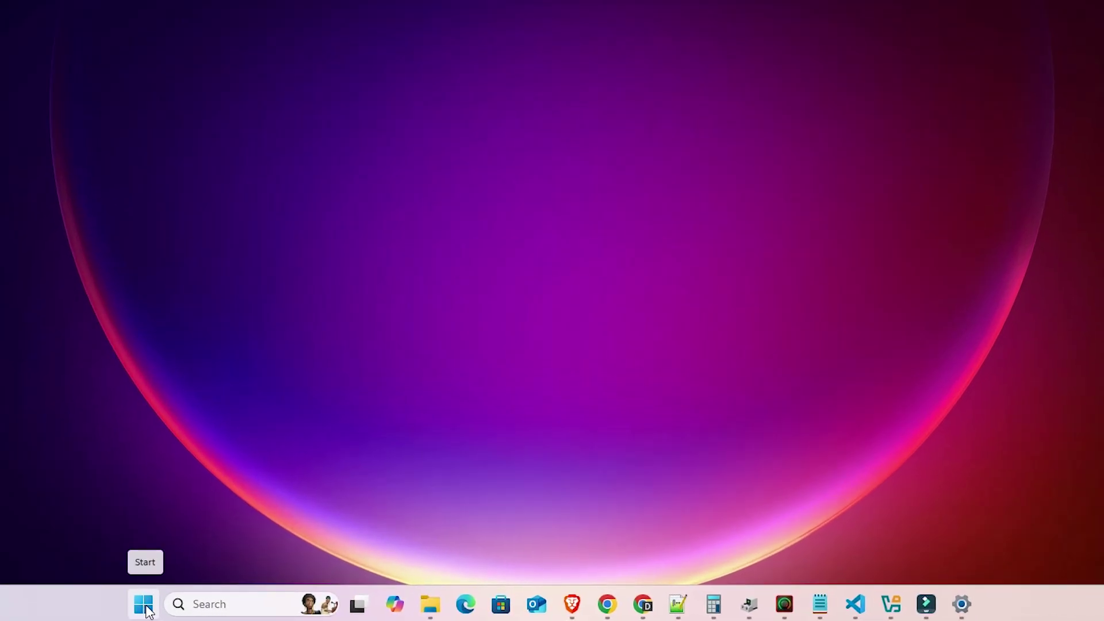
# Step: Open Printers & scanners, view the HP LaserJet Professional P1102's page with its removal option, and return to the printer list
pyautogui.click(180, 610)
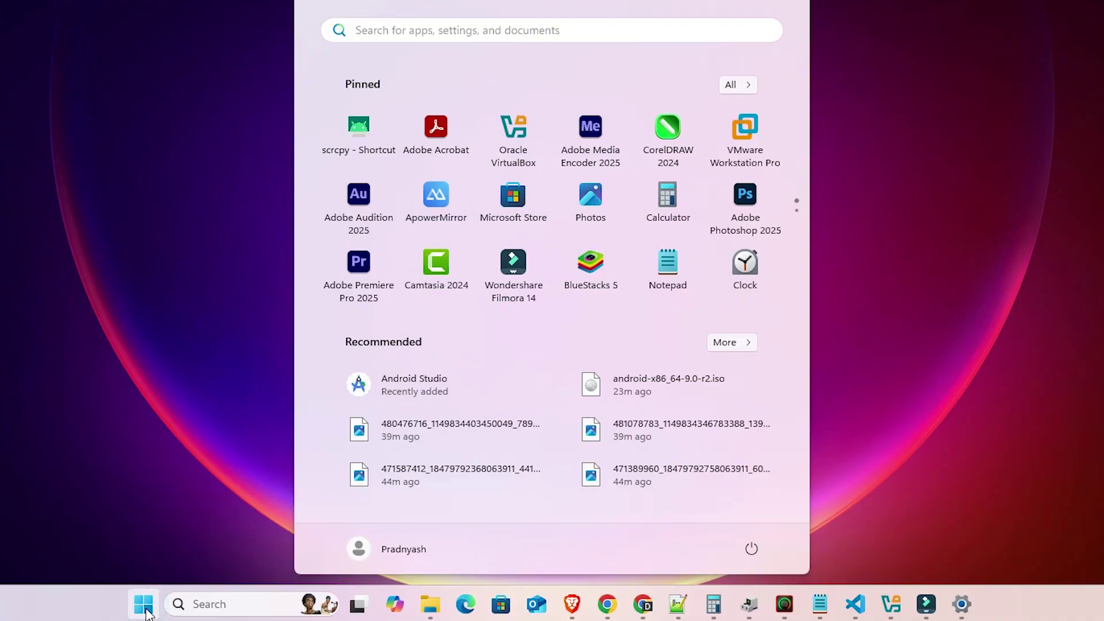
pyautogui.write('pr')
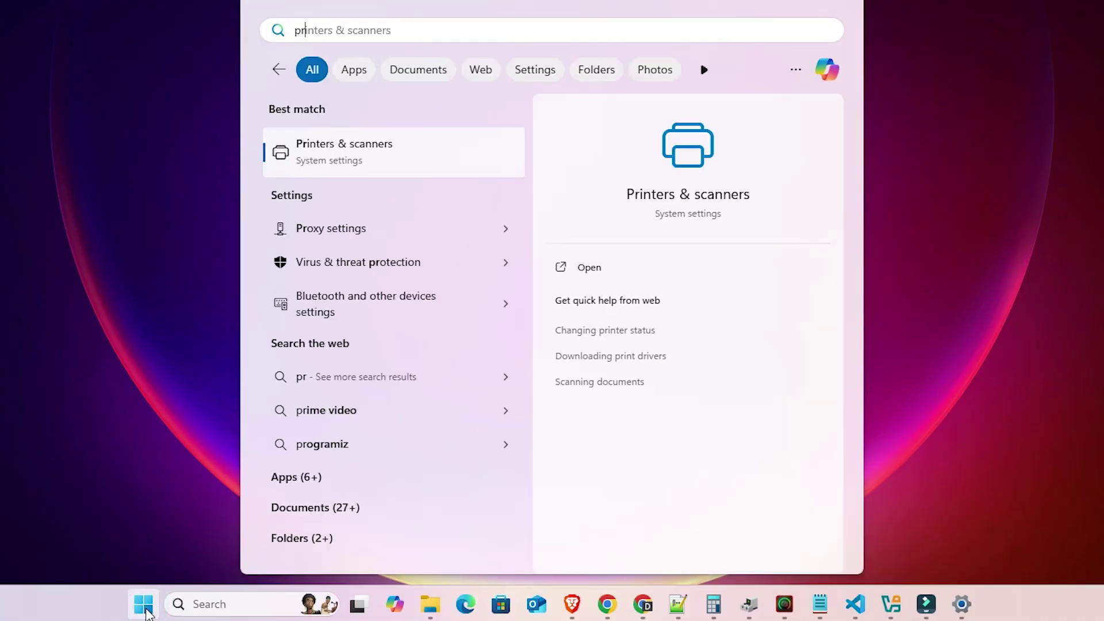
pyautogui.click(402, 170)
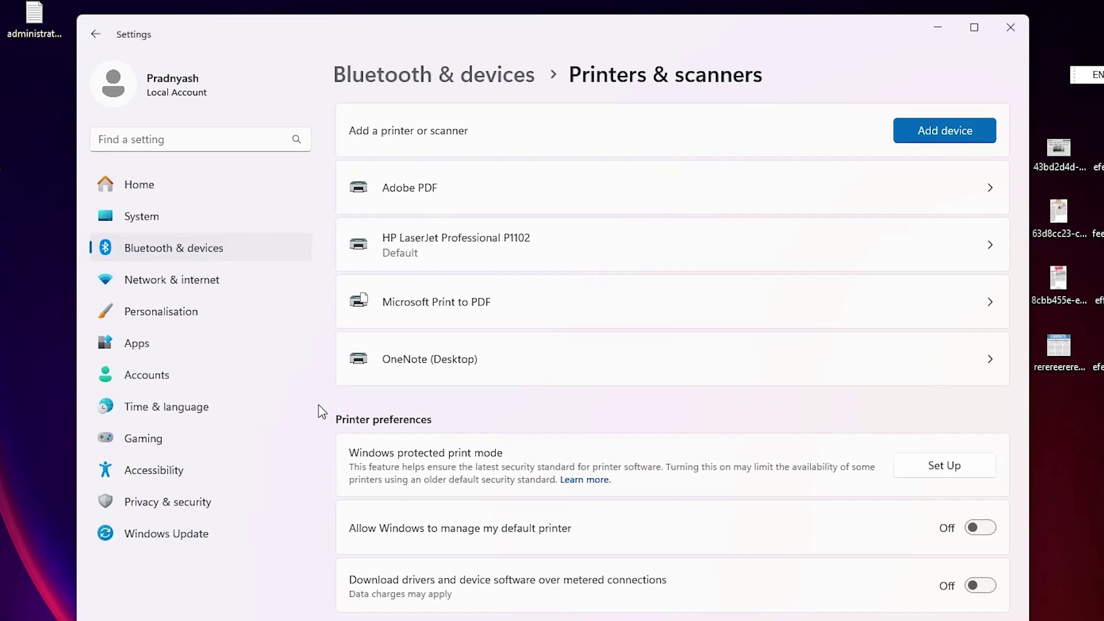
pyautogui.click(571, 262)
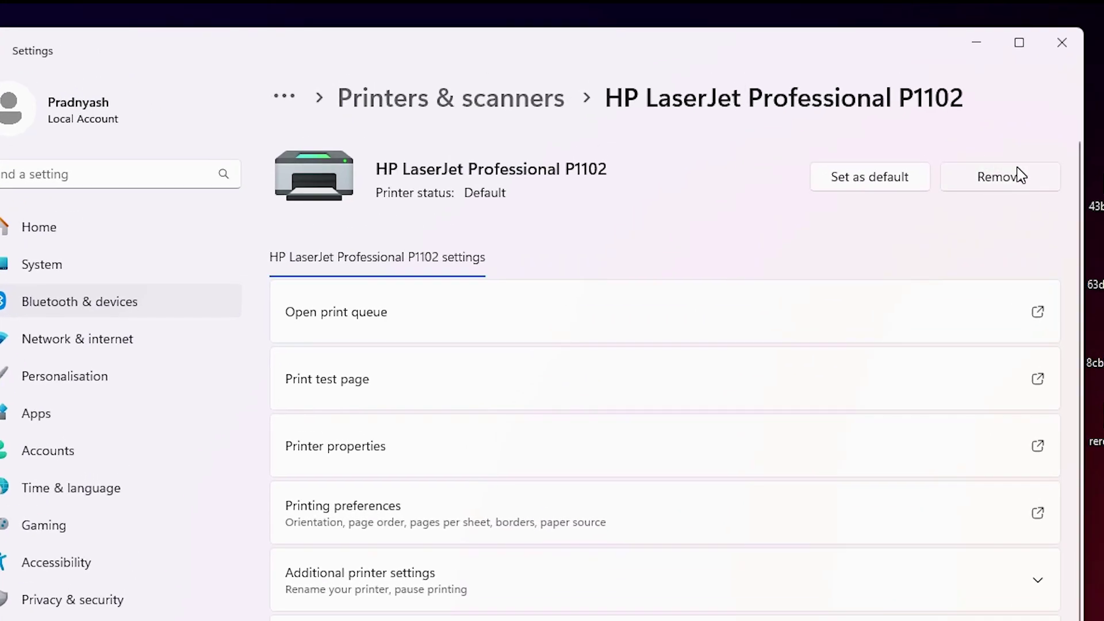
pyautogui.click(26, 45)
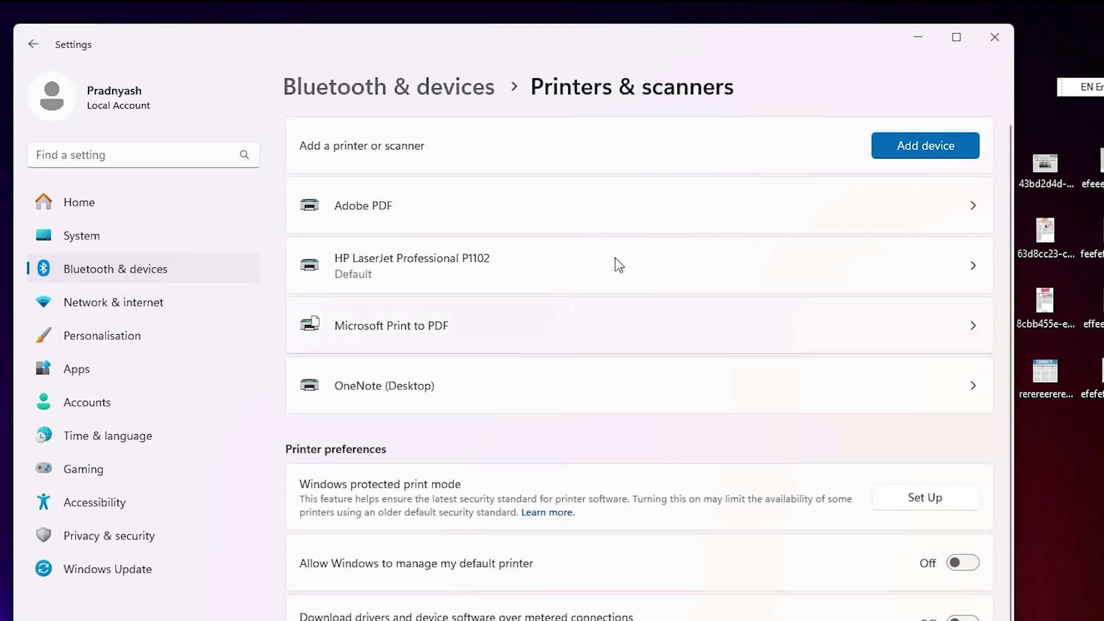